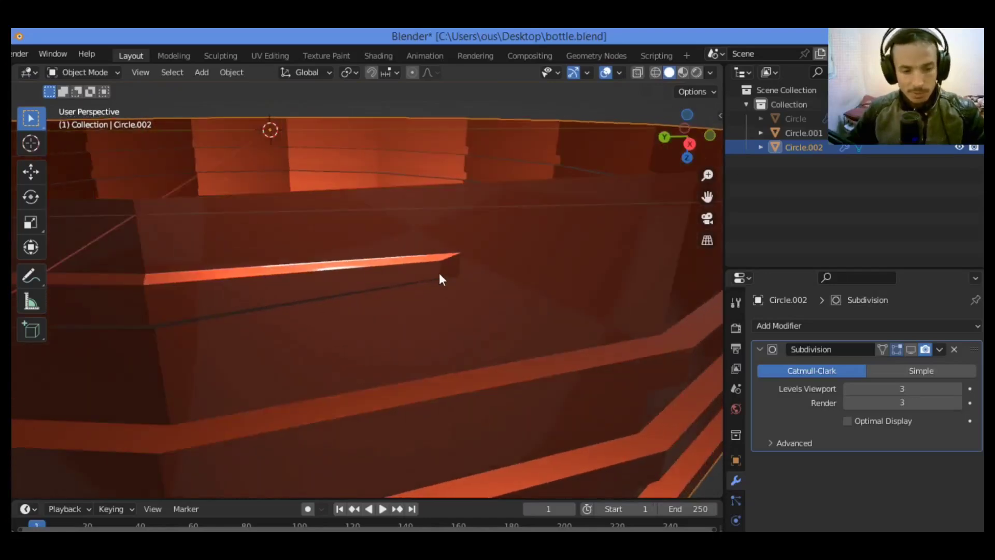
# Step: Show the Subdivision modifier's result in the viewport and apply smooth shading to the ribbed bottle section
pyautogui.click(912, 349)
pyautogui.rightClick(415, 239)
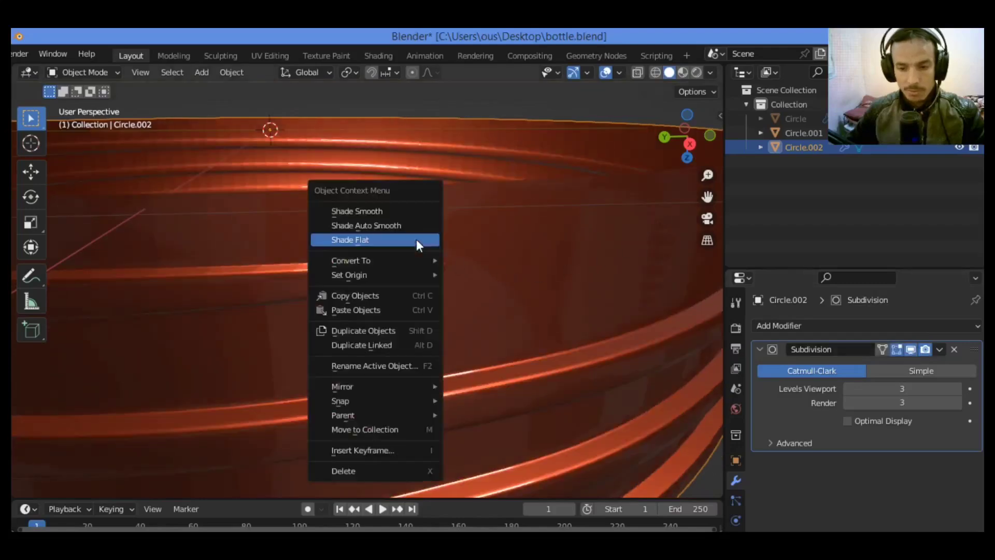
pyautogui.press('Escape')
pyautogui.rightClick(372, 217)
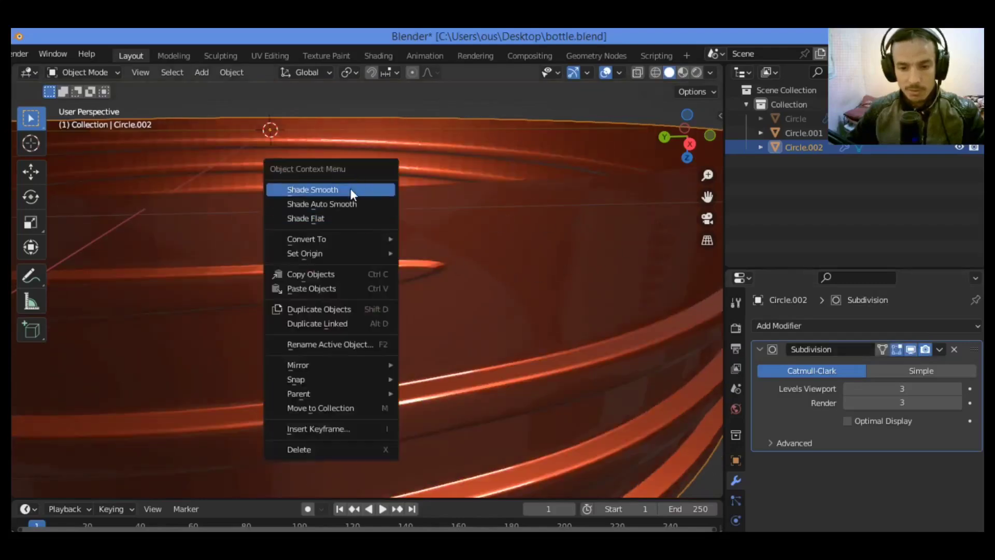
pyautogui.click(332, 190)
pyautogui.moveTo(671, 158)
pyautogui.mouseDown()
pyautogui.moveTo(679, 171)
pyautogui.moveTo(659, 165)
pyautogui.moveTo(670, 161)
pyautogui.mouseUp()
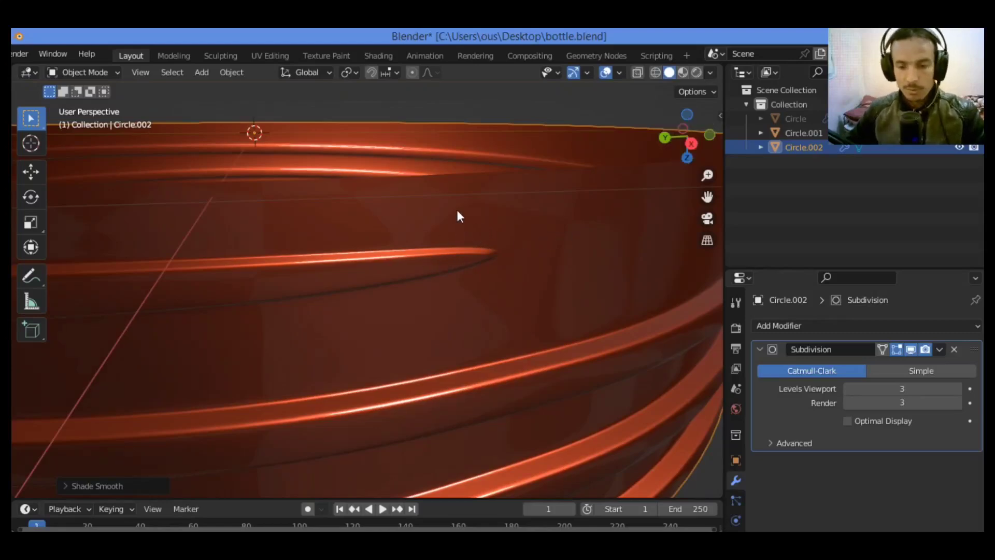
# Step: Edit the mesh in vertex selection mode with the subdivision hidden in the viewport, and examine the vertices at the upper groove's end
pyautogui.press('Tab')
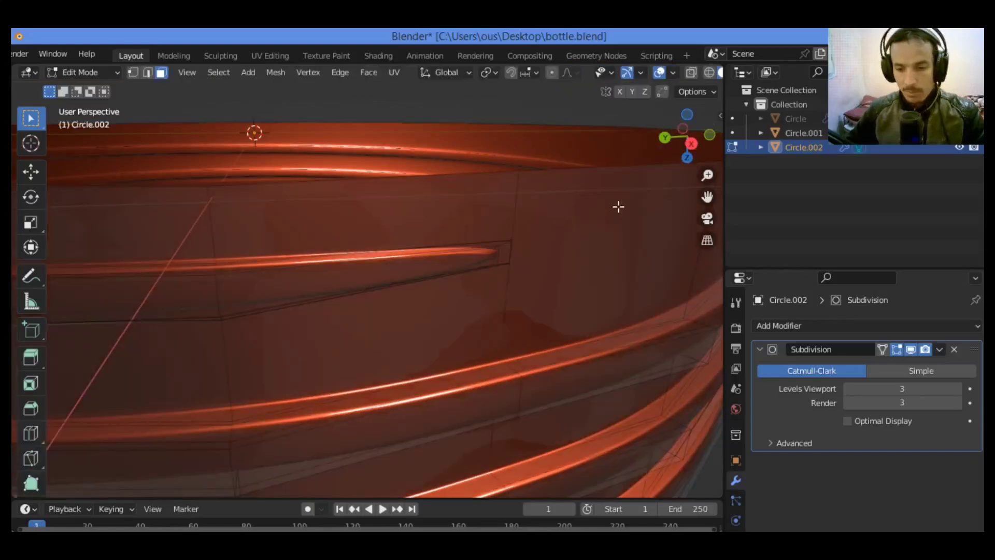
pyautogui.moveTo(707, 175); pyautogui.dragTo(674, 218)
pyautogui.click(911, 349)
pyautogui.click(133, 72)
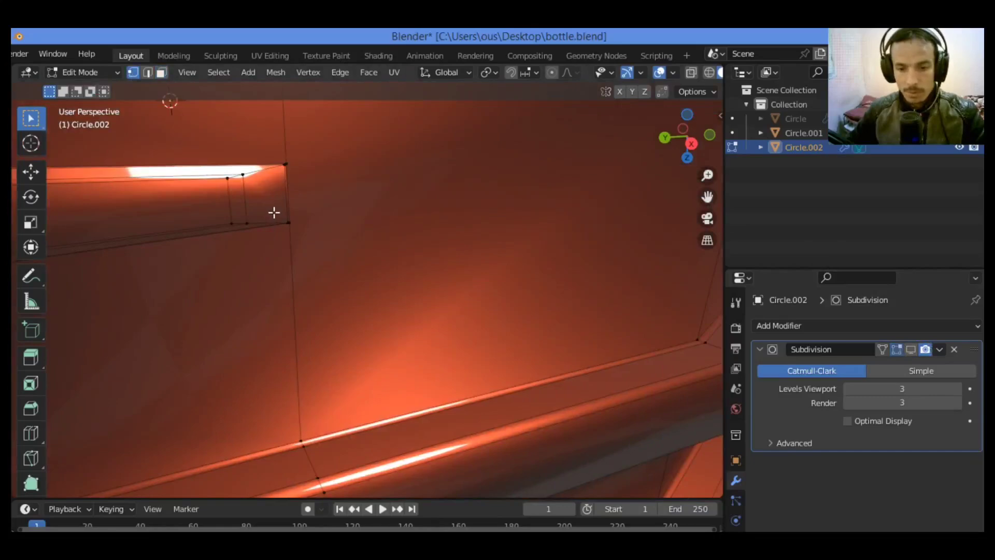
pyautogui.scroll(-4, 274, 213)
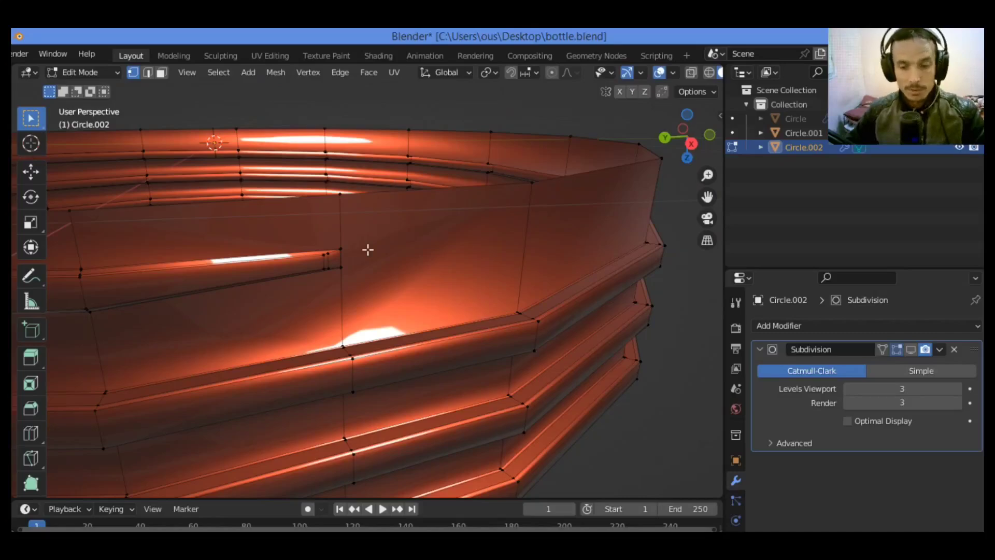
pyautogui.scroll(2, 497, 227)
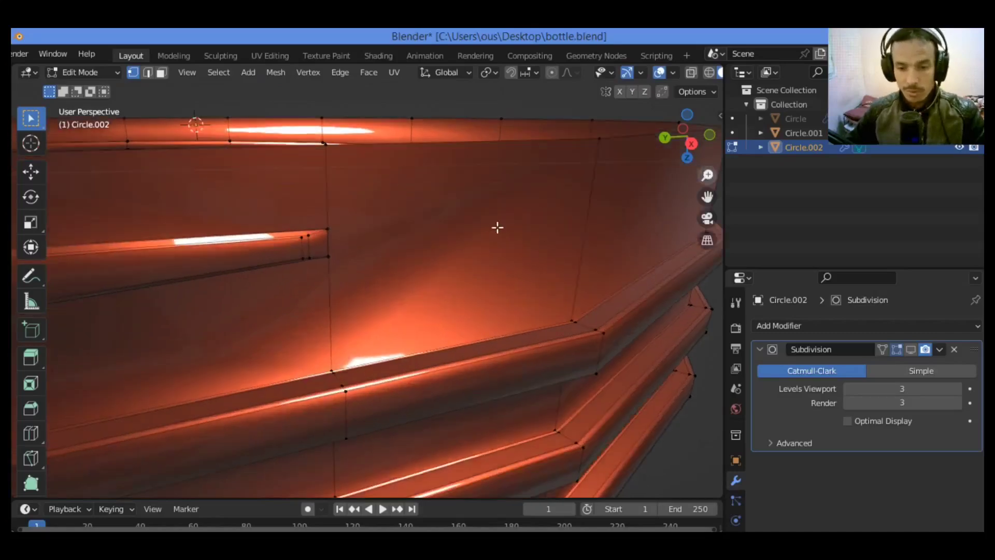
pyautogui.moveTo(696, 140); pyautogui.dragTo(673, 137)
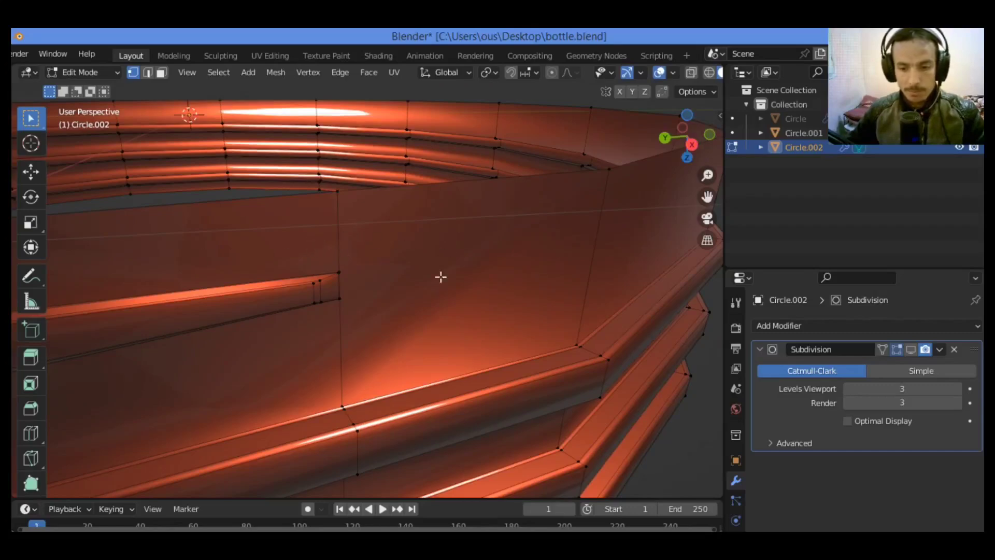
pyautogui.scroll(5, 524, 274)
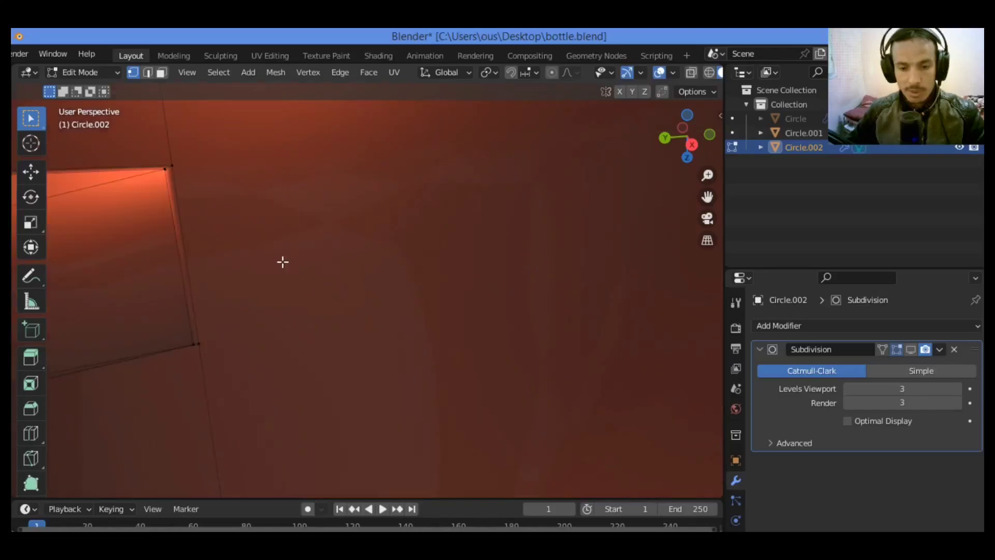
pyautogui.scroll(-3, 283, 261)
# Step: Select the wall face beyond the groove's end and the face above the groove to inspect them with the subdivision shown
pyautogui.click(161, 73)
pyautogui.click(472, 177)
pyautogui.scroll(-3, 536, 173)
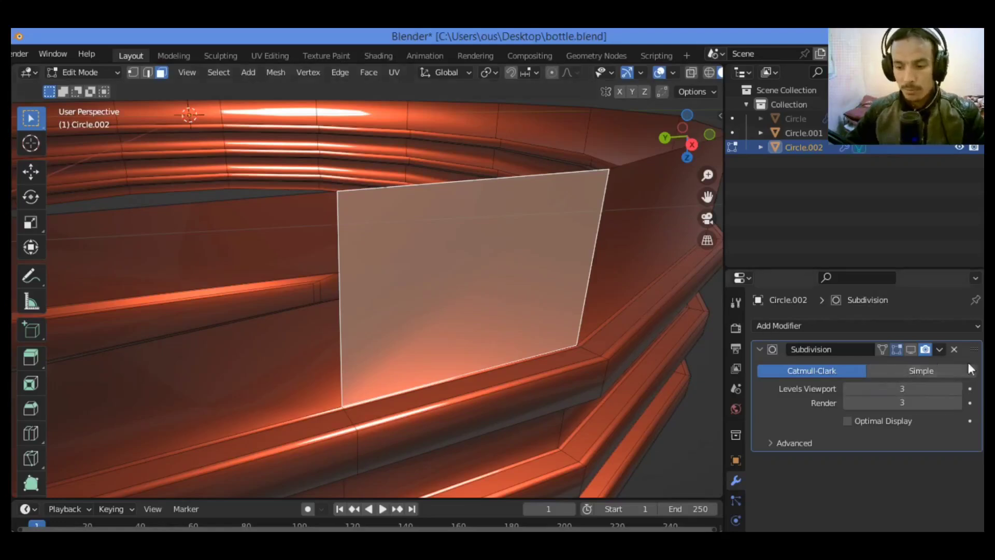
pyautogui.click(911, 350)
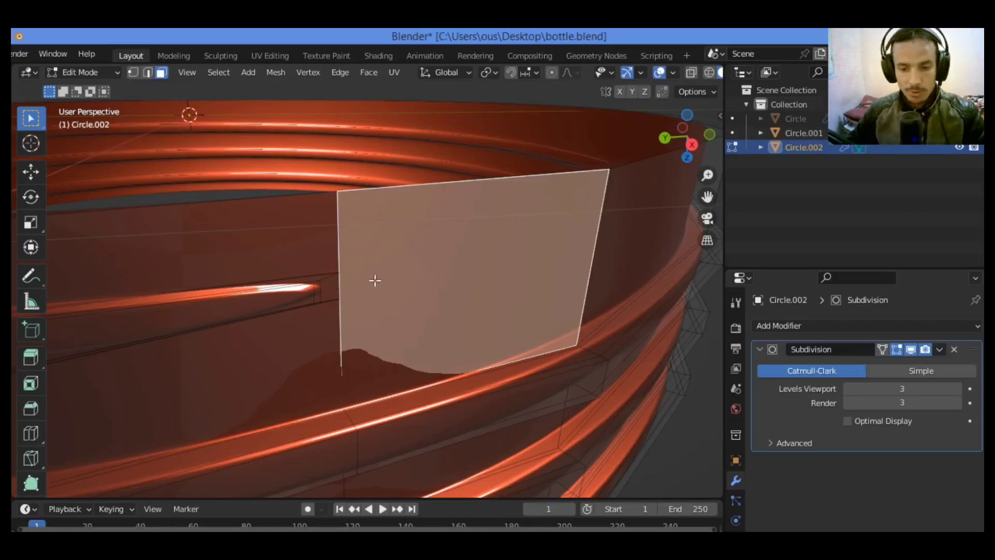
pyautogui.click(246, 238)
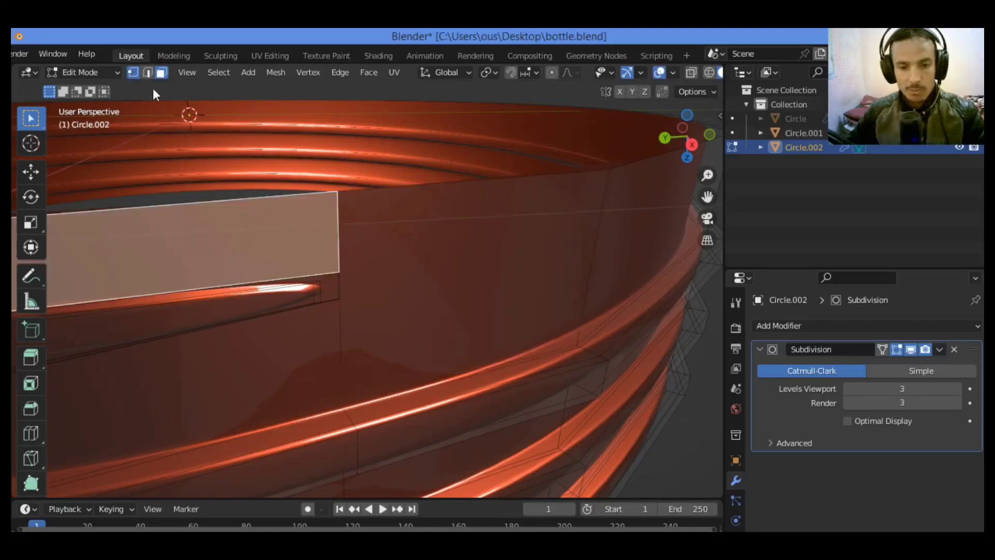
pyautogui.scroll(3, 393, 288)
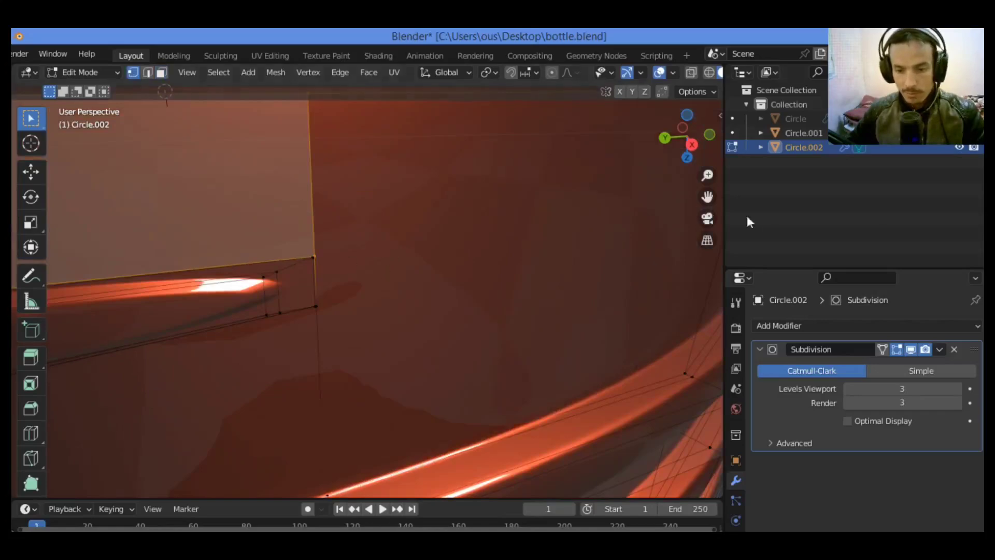
pyautogui.moveTo(705, 195); pyautogui.dragTo(397, 327)
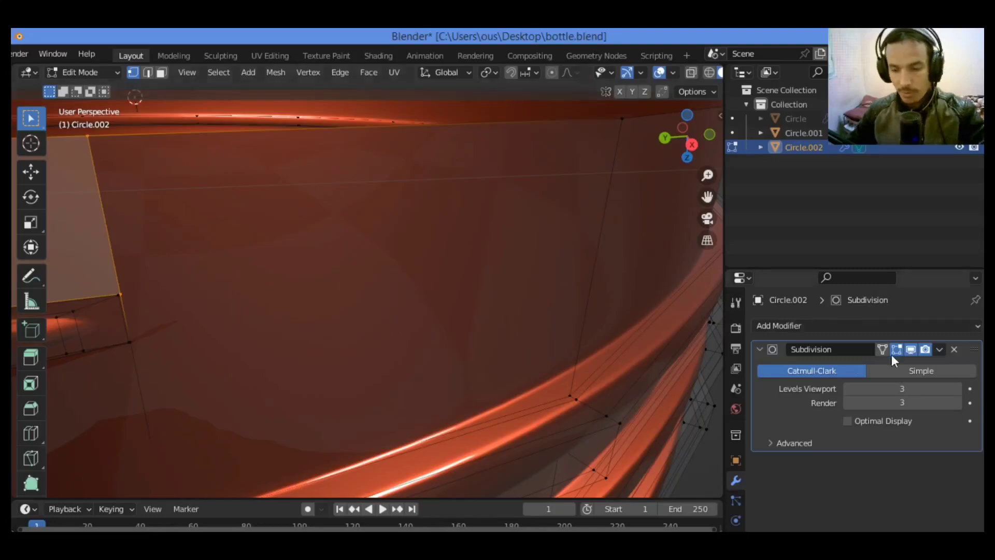
# Step: With the subdivision hidden, knife-cut the wall face from the groove end's upper corner to the rim vertex of the neighbouring vertical edge
pyautogui.click(911, 349)
pyautogui.press('k')
pyautogui.click(123, 293)
pyautogui.press('Escape')
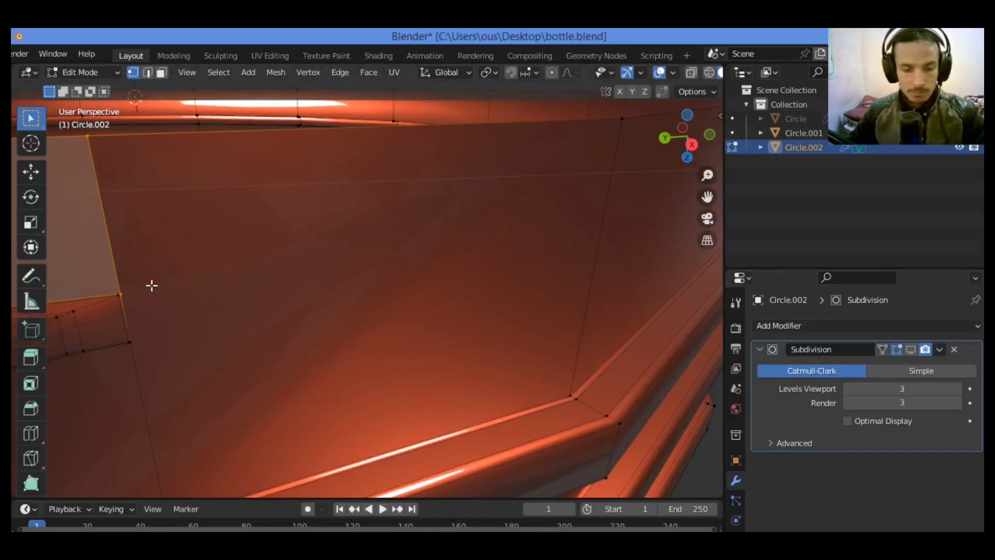
pyautogui.press('k')
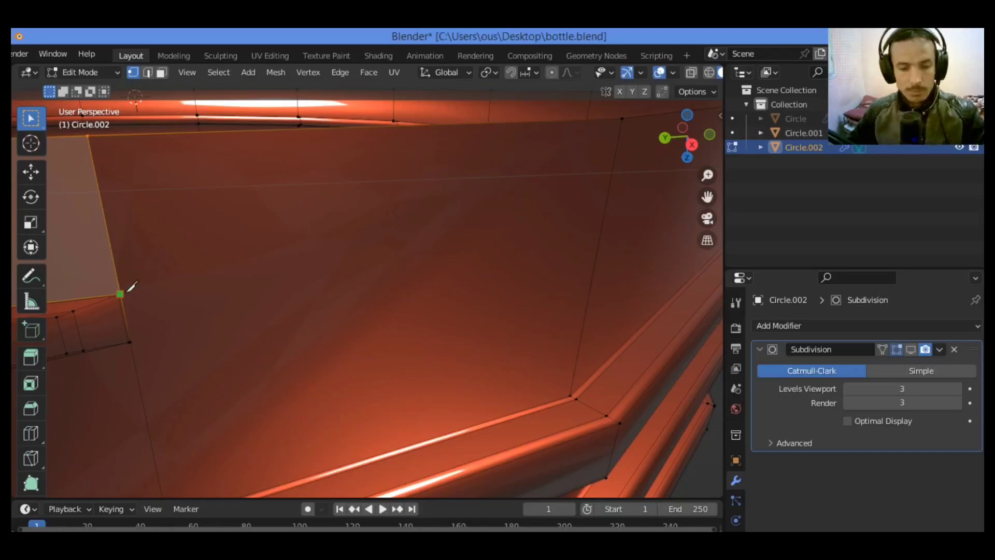
pyautogui.click(128, 289)
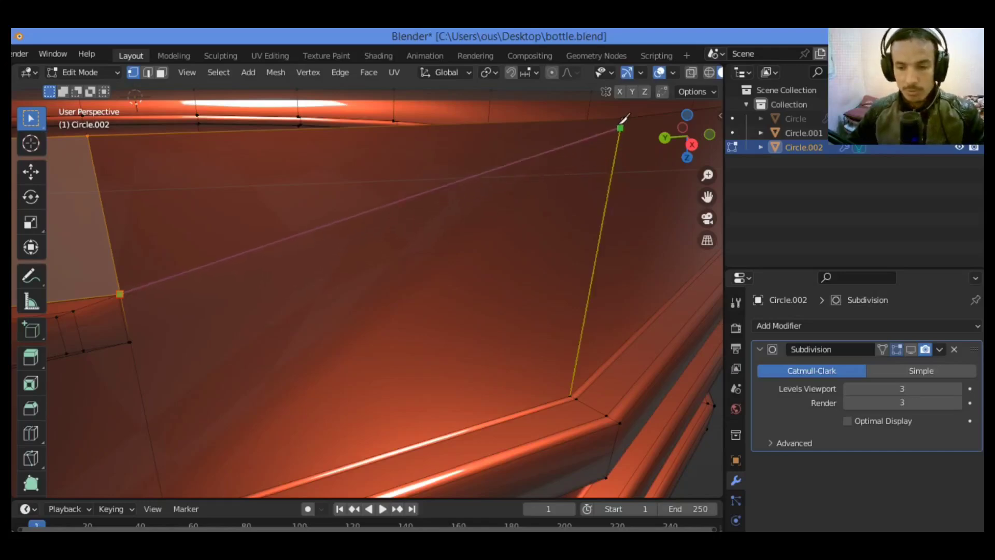
pyautogui.click(624, 117)
pyautogui.press('Return')
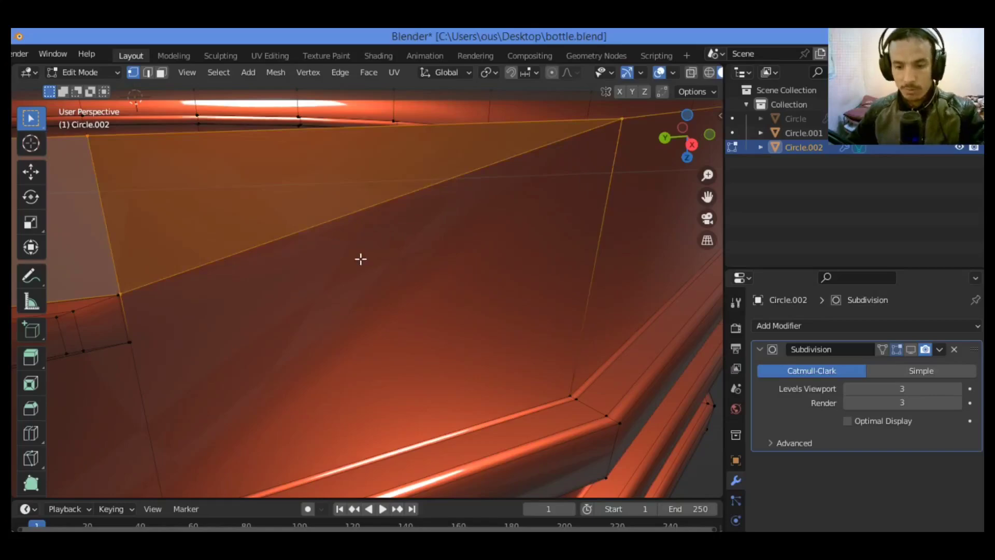
# Step: Knife-cut the same wall face from the groove end's lower corner to the bottom vertex of the neighbouring vertical edge
pyautogui.press('k')
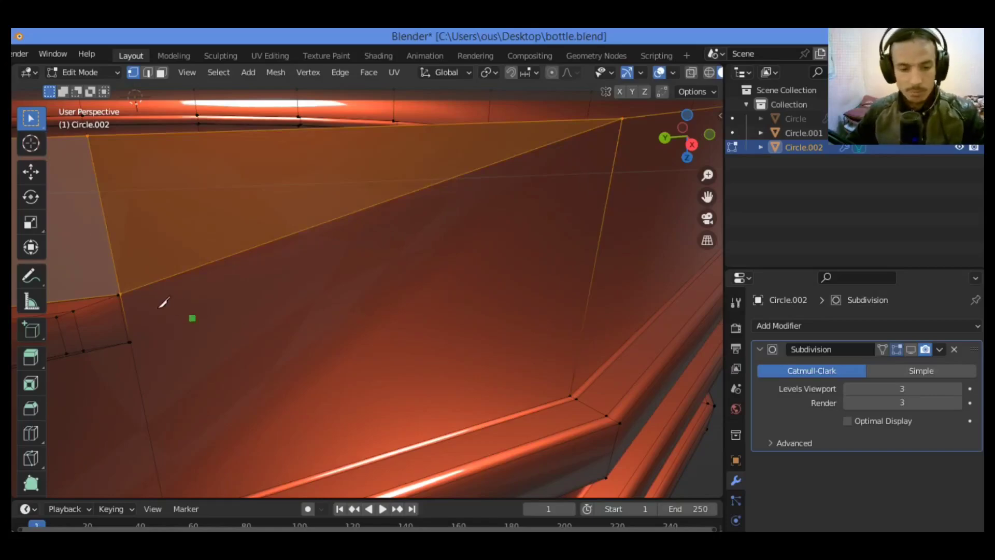
pyautogui.click(130, 341)
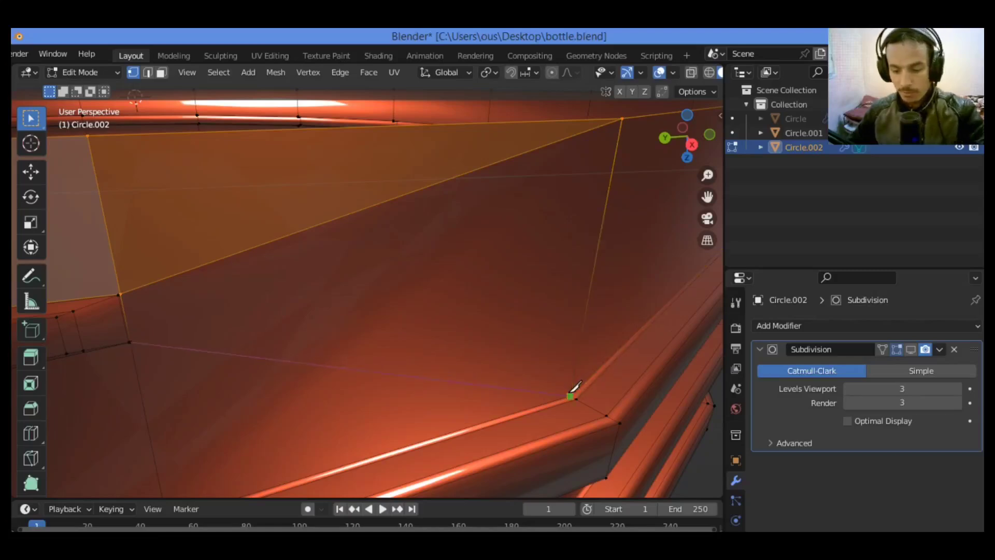
pyautogui.click(570, 396)
pyautogui.press('Return')
pyautogui.scroll(-3, 452, 295)
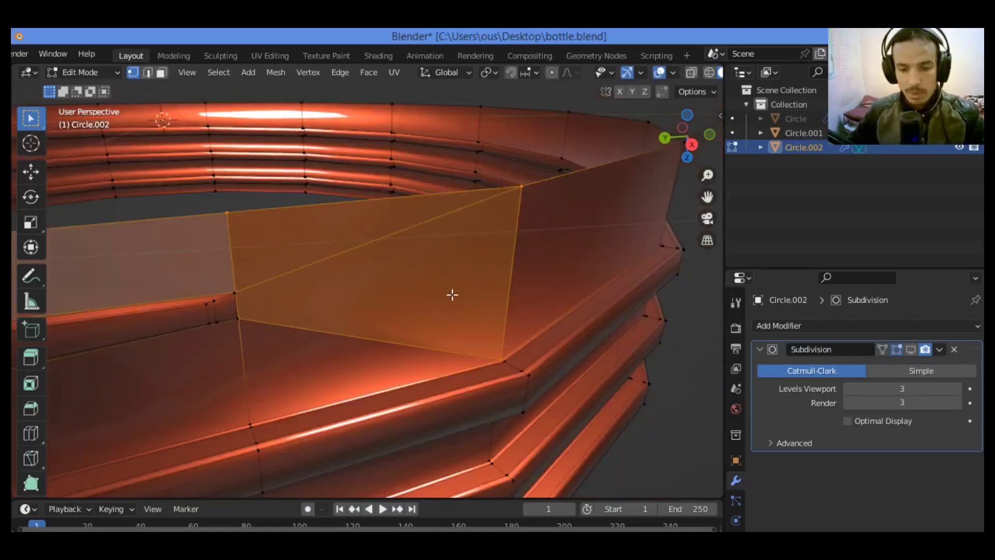
pyautogui.click(685, 366)
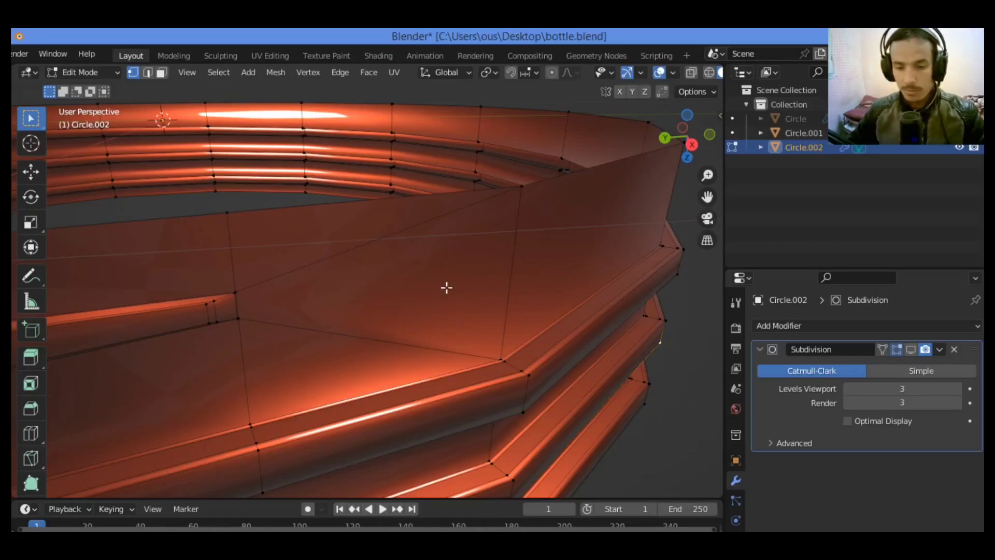
# Step: Show the subdivision in Object Mode and inspect the smoothed surface around the groove's end
pyautogui.click(911, 350)
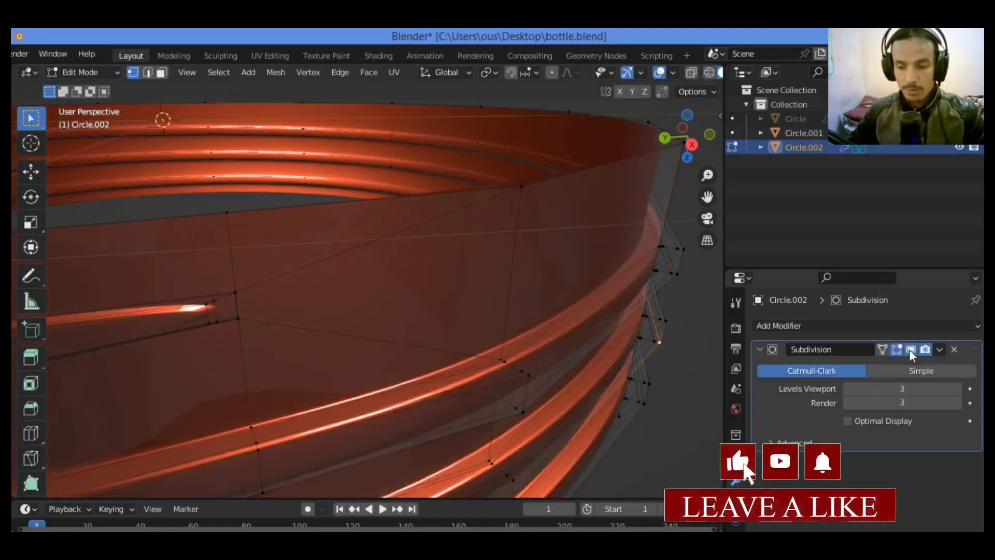
pyautogui.press('Tab')
pyautogui.moveTo(673, 149); pyautogui.dragTo(680, 111)
pyautogui.scroll(-2, 486, 243)
pyautogui.moveTo(331, 198); pyautogui.dragTo(332, 190)
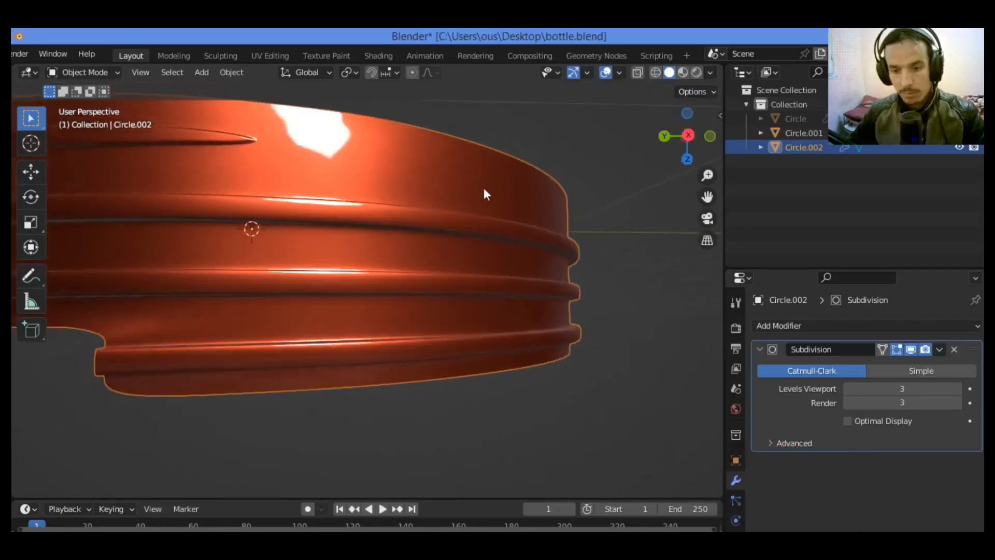
pyautogui.moveTo(707, 175); pyautogui.dragTo(707, 256)
pyautogui.moveTo(707, 176); pyautogui.dragTo(671, 150)
pyautogui.scroll(-2, 530, 248)
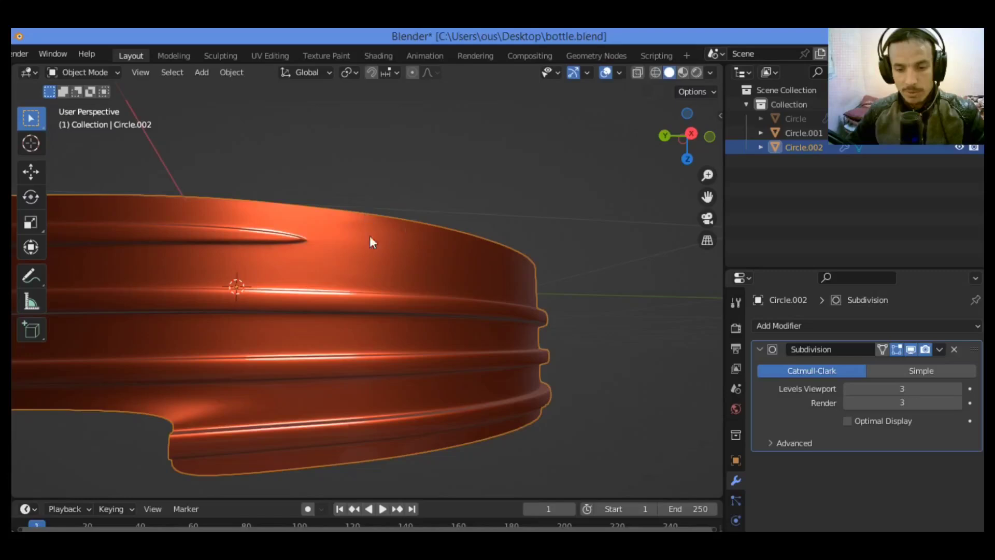
pyautogui.scroll(2, 387, 219)
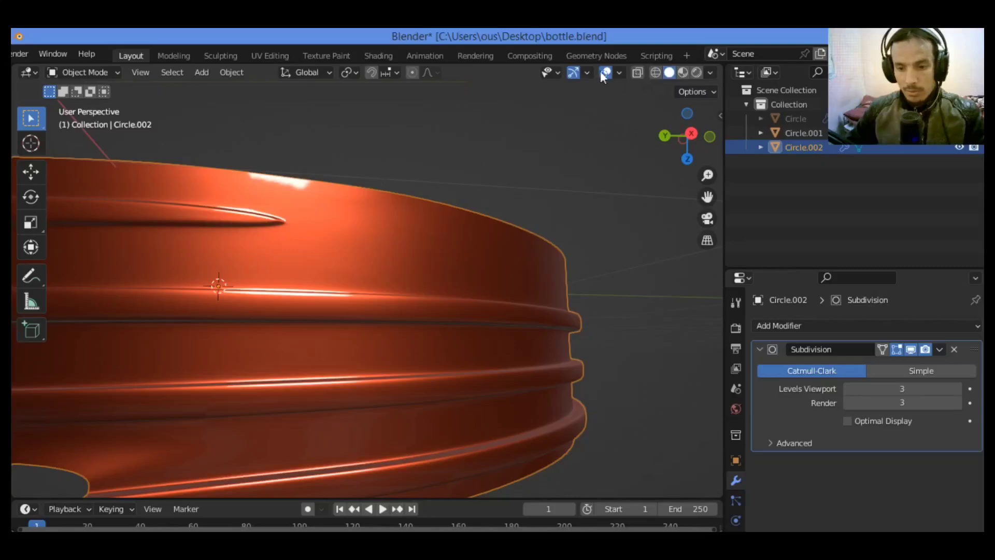
# Step: Examine the subdivided edge flow around the groove's end in wireframe shading, and return to solid shading
pyautogui.click(639, 72)
pyautogui.click(640, 72)
pyautogui.click(655, 72)
pyautogui.moveTo(670, 139); pyautogui.dragTo(669, 85)
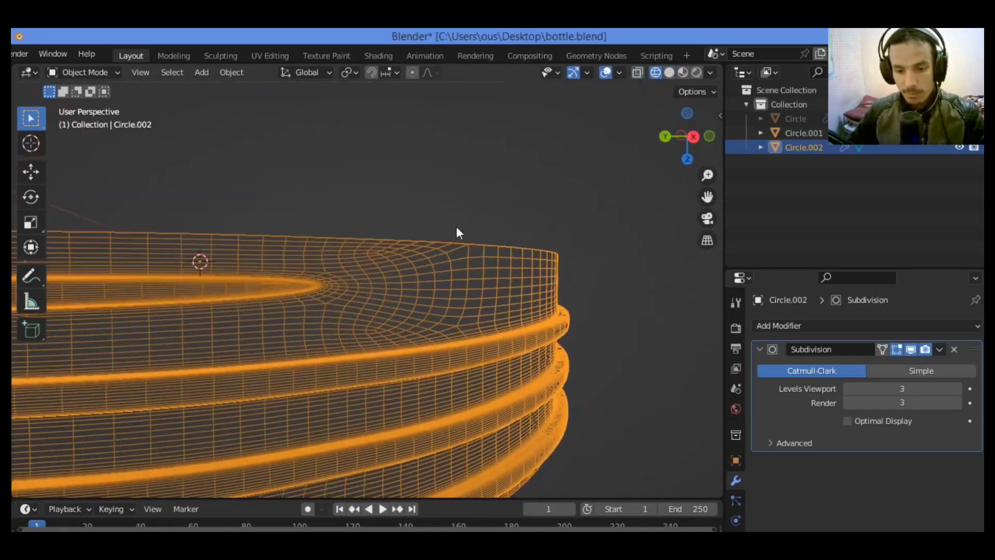
pyautogui.scroll(4, 457, 232)
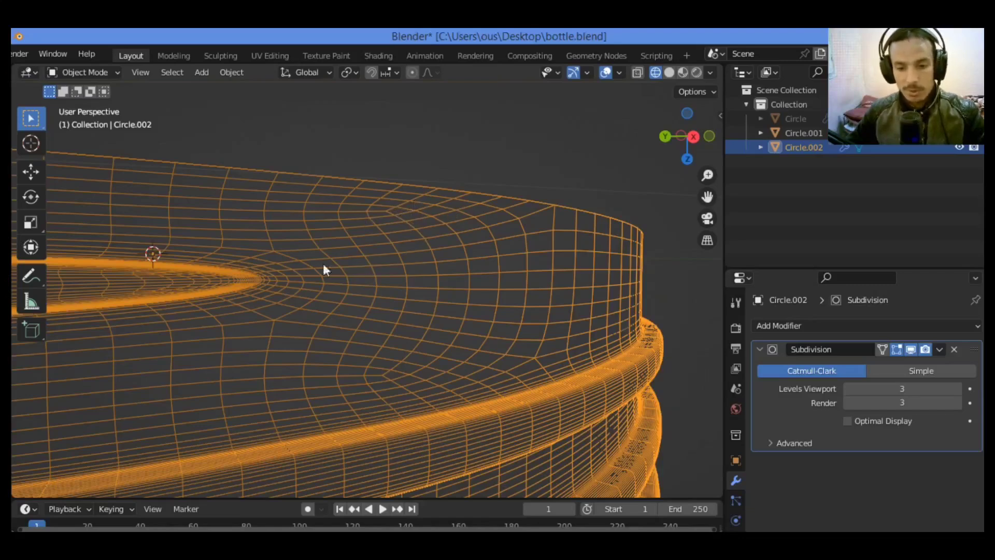
pyautogui.moveTo(682, 134); pyautogui.dragTo(505, 226)
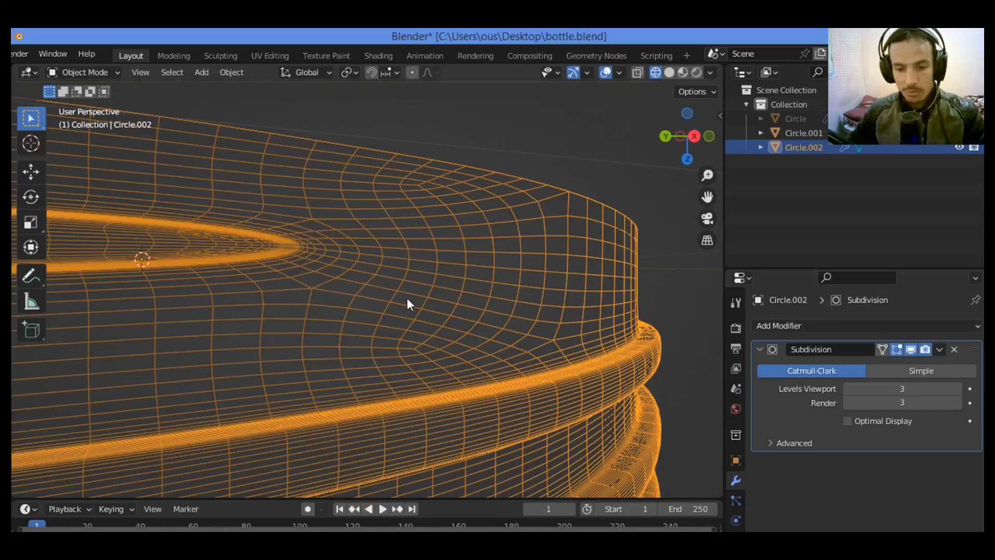
pyautogui.scroll(-1, 406, 298)
pyautogui.scroll(-1, 429, 338)
pyautogui.moveTo(707, 197); pyautogui.dragTo(744, 184)
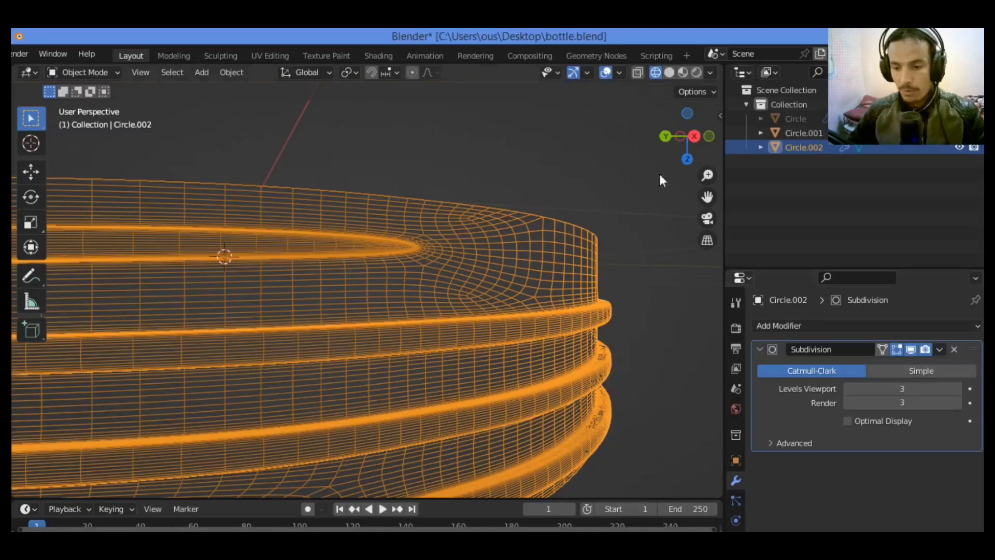
pyautogui.click(668, 73)
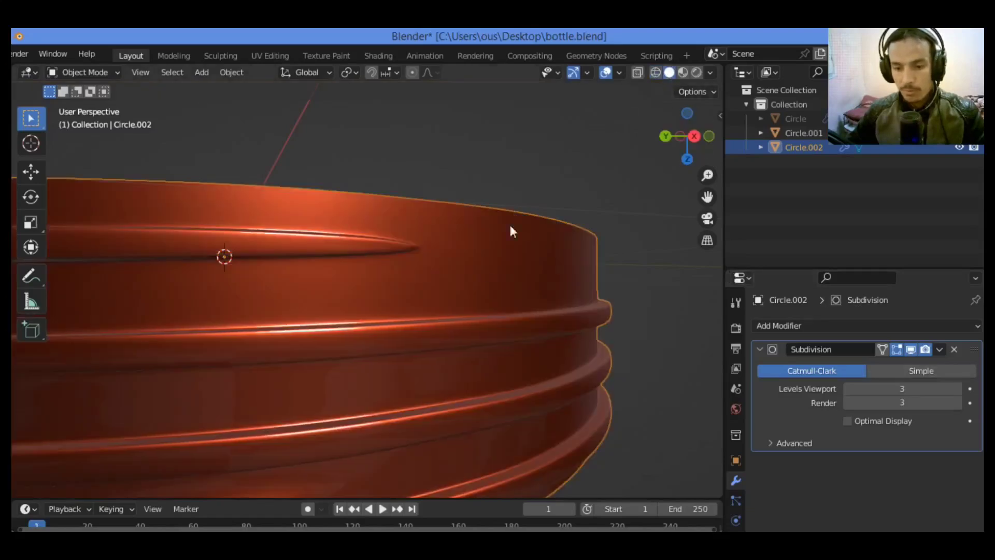
# Step: Return to Edit Mode on the bottle section and hide the subdivision in the viewport
pyautogui.moveTo(707, 151); pyautogui.dragTo(685, 149)
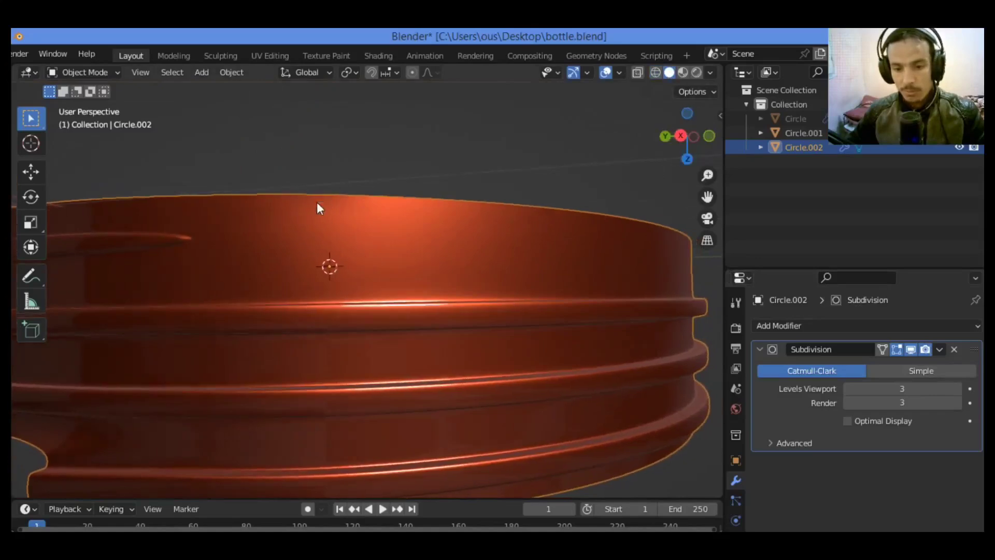
pyautogui.moveTo(667, 138); pyautogui.dragTo(650, 139)
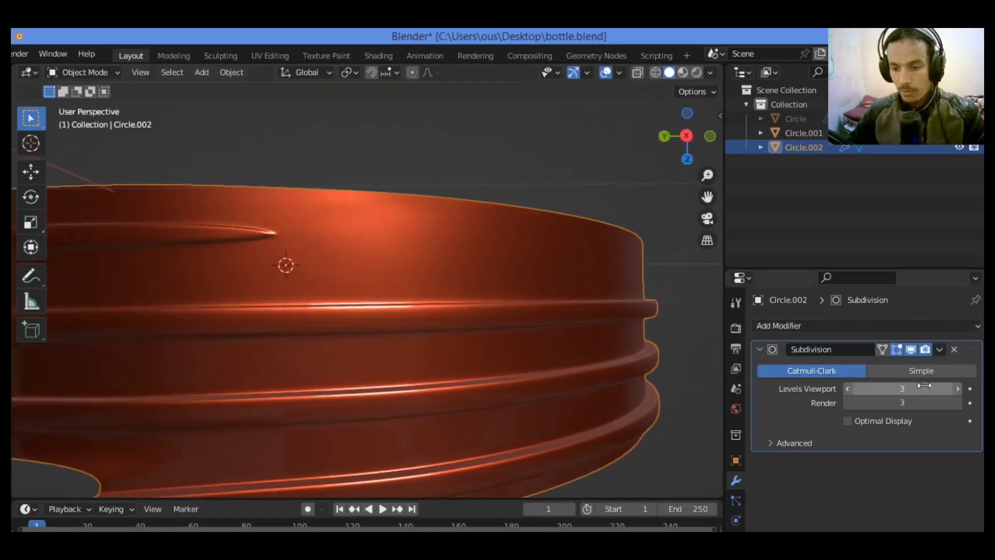
pyautogui.press('Tab')
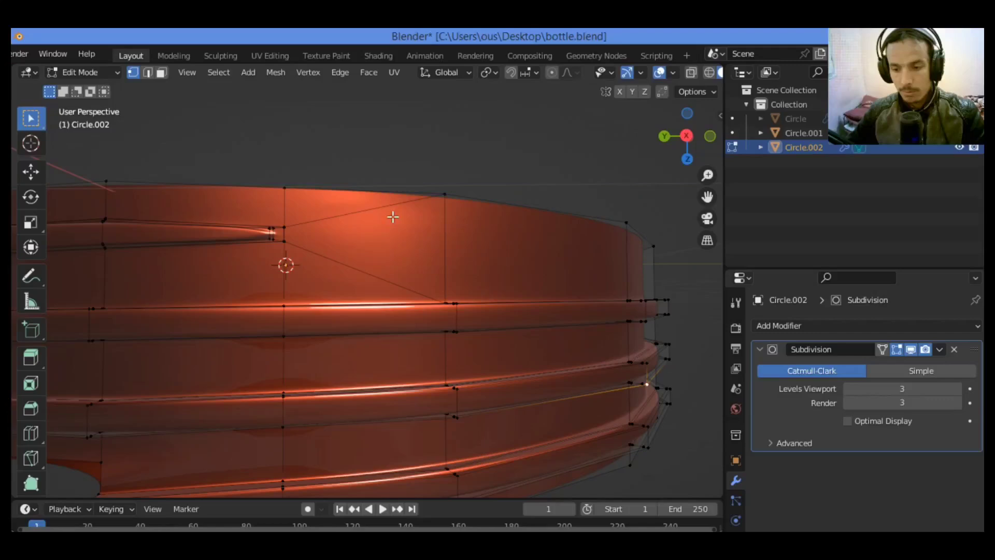
pyautogui.click(911, 349)
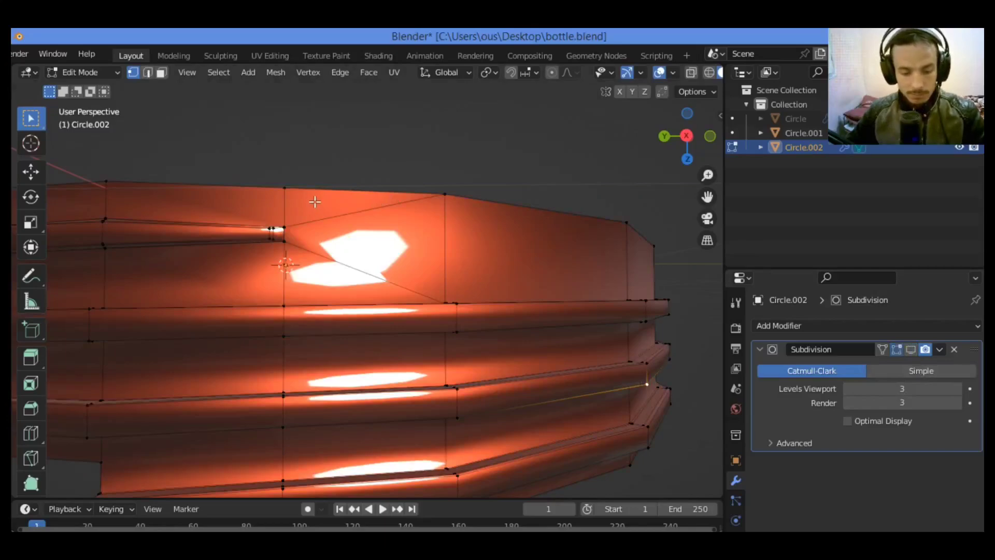
# Step: Undo hiding the subdivision and both knife cuts on the wall face beside the groove's end
pyautogui.hotkey('ctrl', 'z')
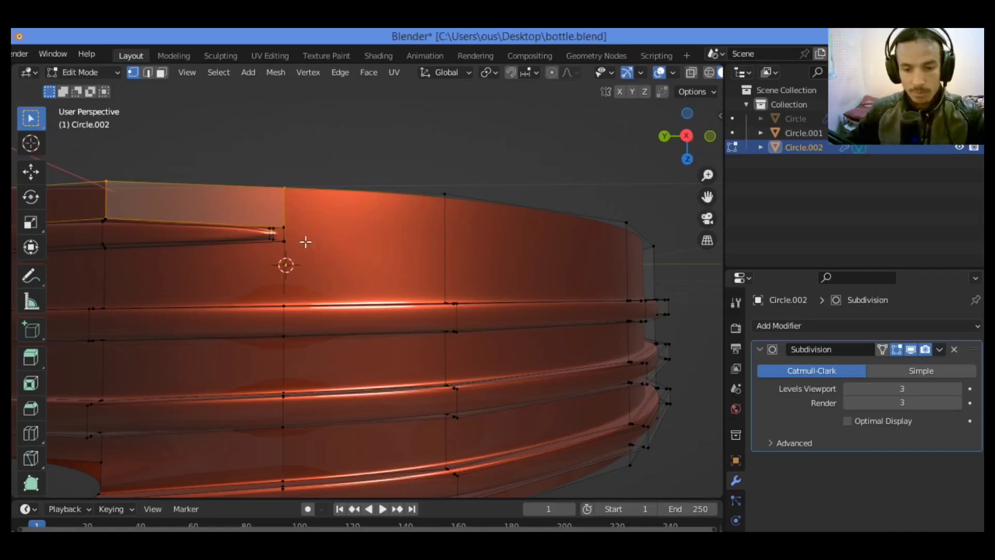
pyautogui.scroll(3, 433, 230)
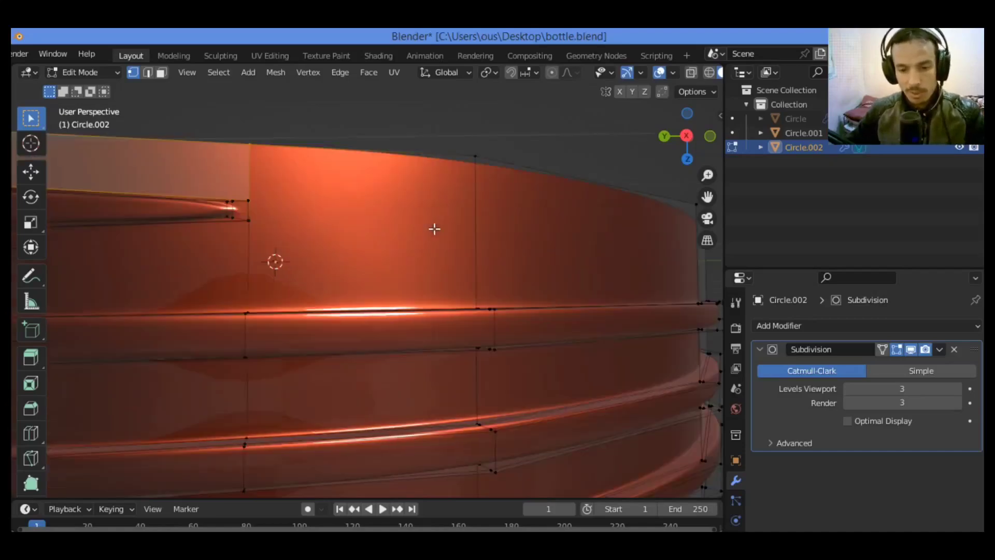
pyautogui.scroll(-1, 336, 238)
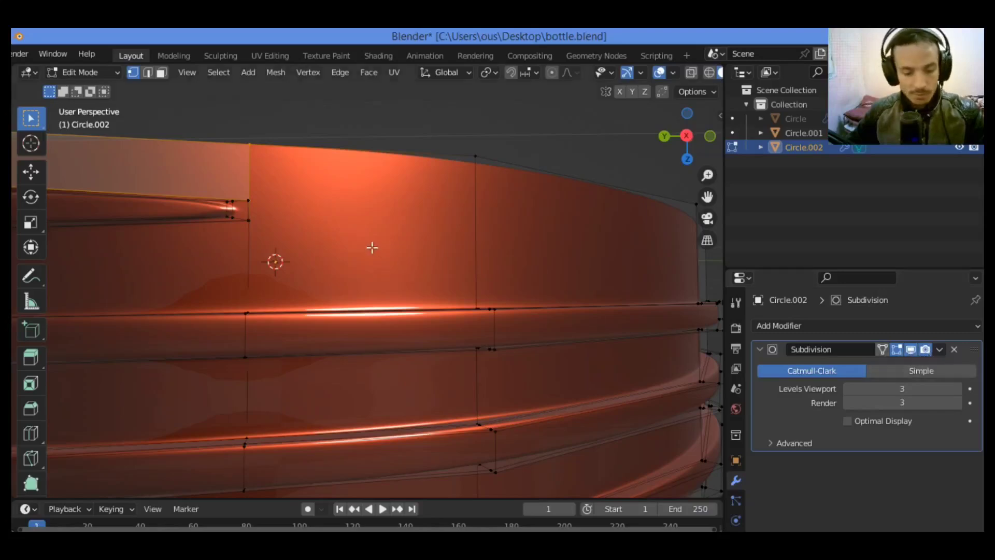
# Step: Switch to Object Mode and inspect the smoothed surface around the groove's end from several angles, close up and from farther away
pyautogui.press('Tab')
pyautogui.moveTo(687, 136)
pyautogui.mouseDown()
pyautogui.moveTo(663, 138)
pyautogui.moveTo(704, 134)
pyautogui.mouseUp()
pyautogui.moveTo(706, 175); pyautogui.dragTo(680, 139)
pyautogui.scroll(-1, 596, 296)
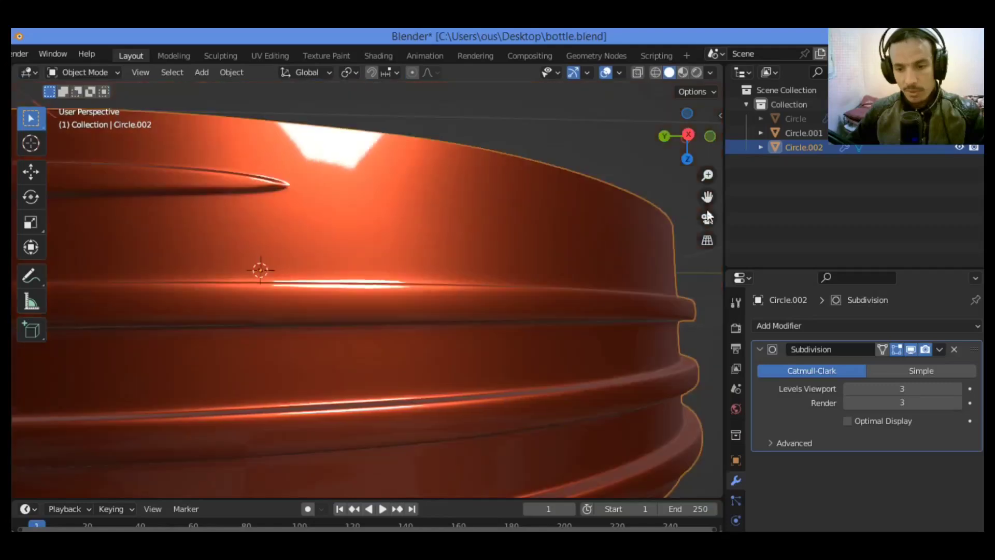
pyautogui.moveTo(707, 196); pyautogui.dragTo(713, 218)
pyautogui.moveTo(695, 155); pyautogui.dragTo(564, 259)
pyautogui.scroll(-6, 563, 259)
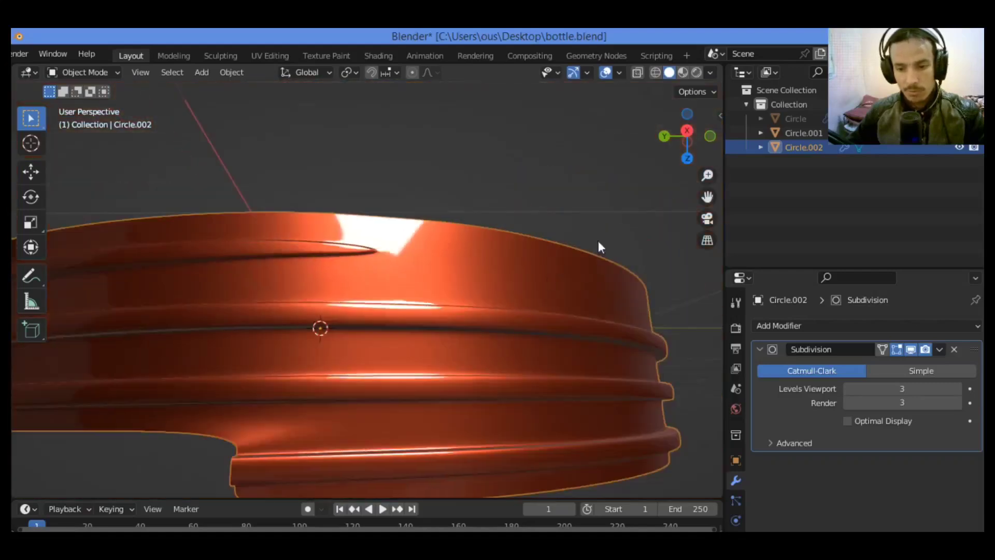
pyautogui.moveTo(687, 135); pyautogui.dragTo(544, 256)
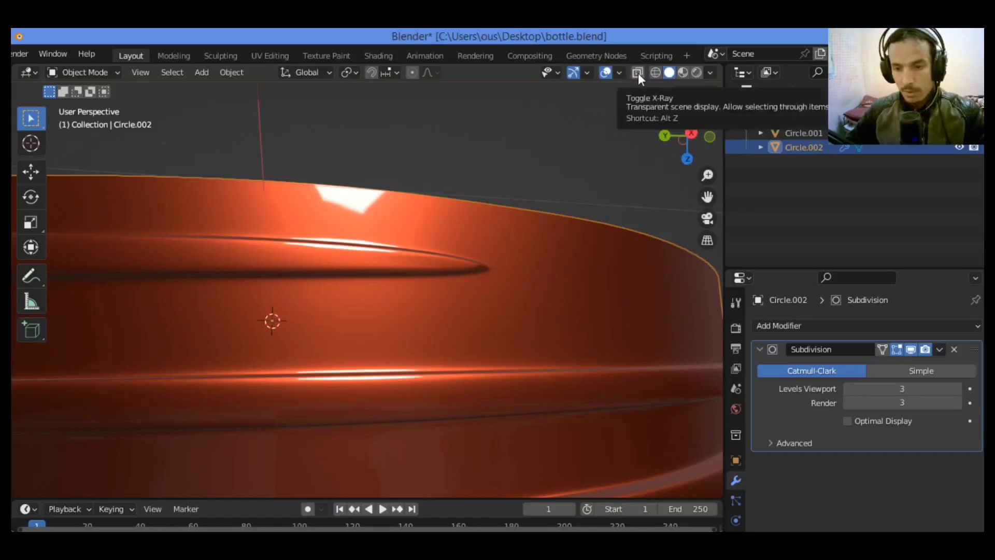
# Step: Display the bottle section in wireframe shading and examine the subdivided edge flow and poles beyond the groove's tip
pyautogui.click(655, 73)
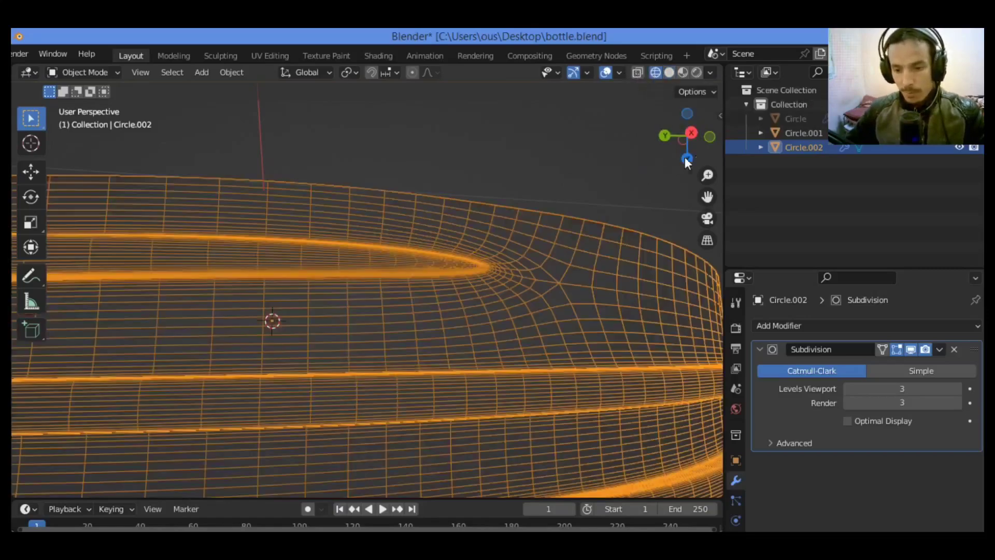
pyautogui.scroll(3, 596, 238)
pyautogui.moveTo(707, 197); pyautogui.dragTo(502, 257)
pyautogui.moveTo(668, 139); pyautogui.dragTo(456, 226)
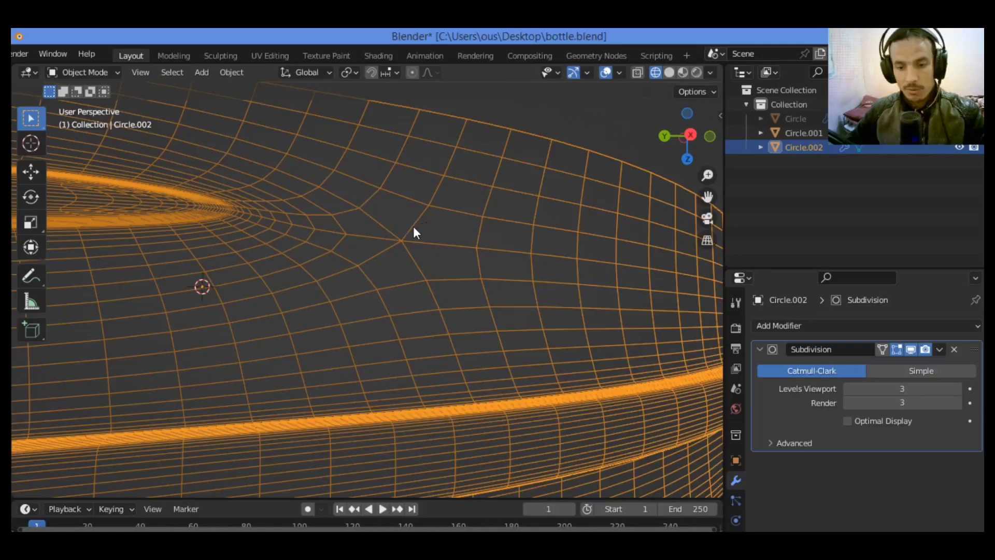
pyautogui.scroll(-2, 468, 294)
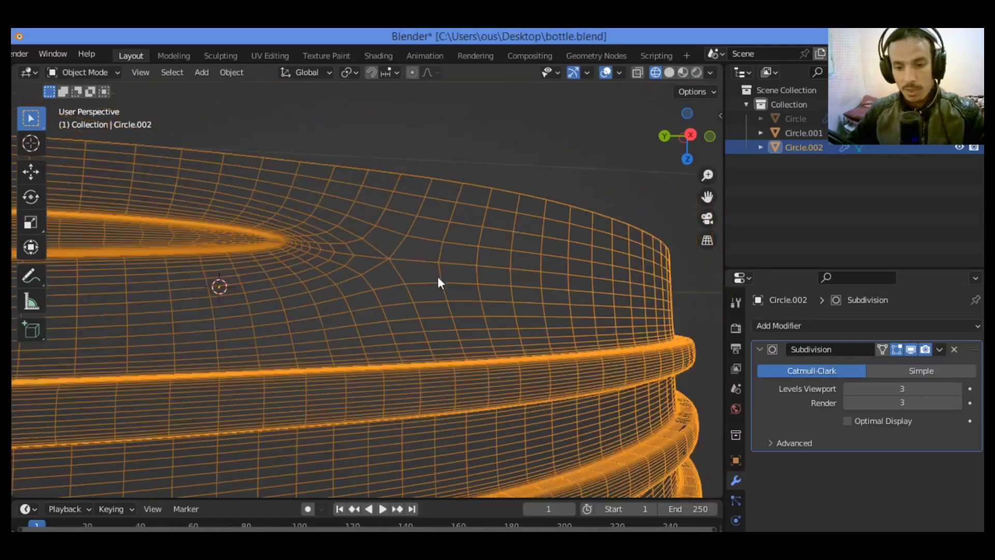